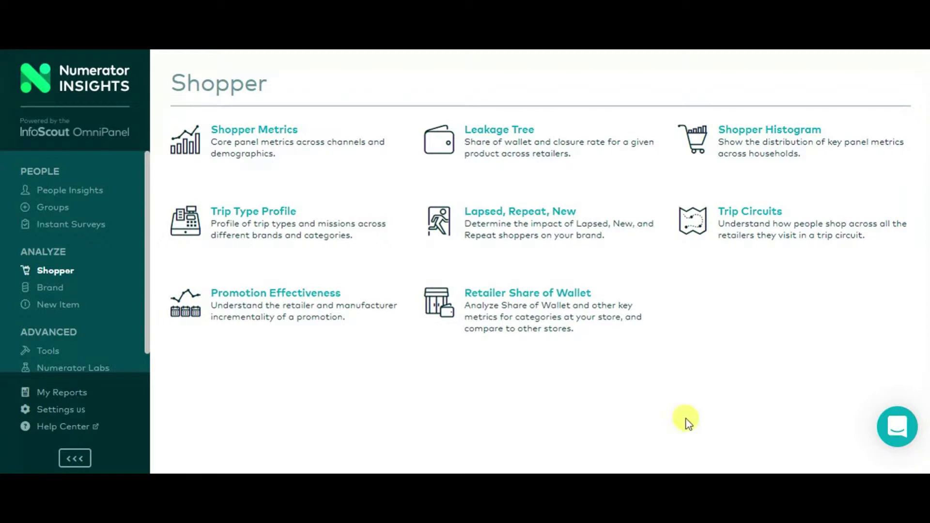
- Open the Shopper Histogram report and set its product to the Arm & Hammer parent brand
click(788, 146)
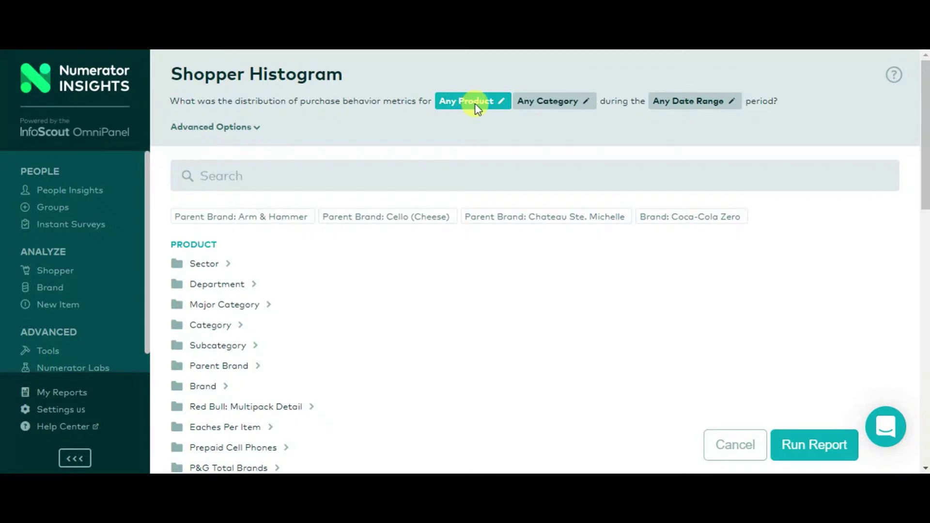
click(425, 171)
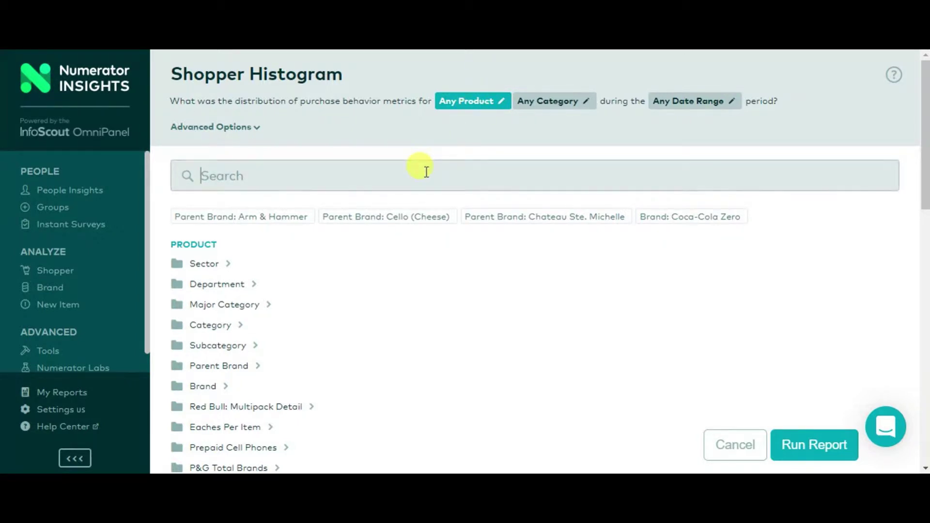
text(arm & ham)
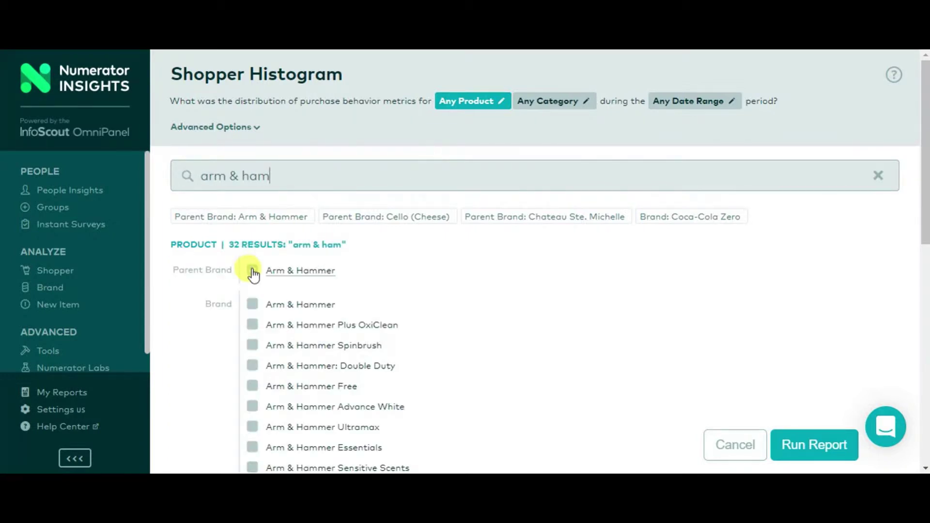
click(252, 272)
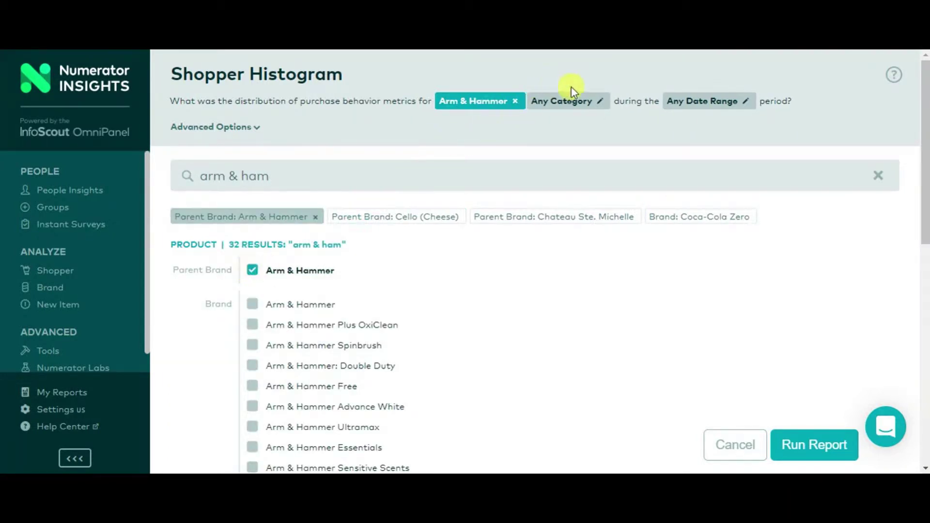
- Set the report's category to Cat Litter and its date range to Latest 52 Weeks
click(578, 106)
click(385, 168)
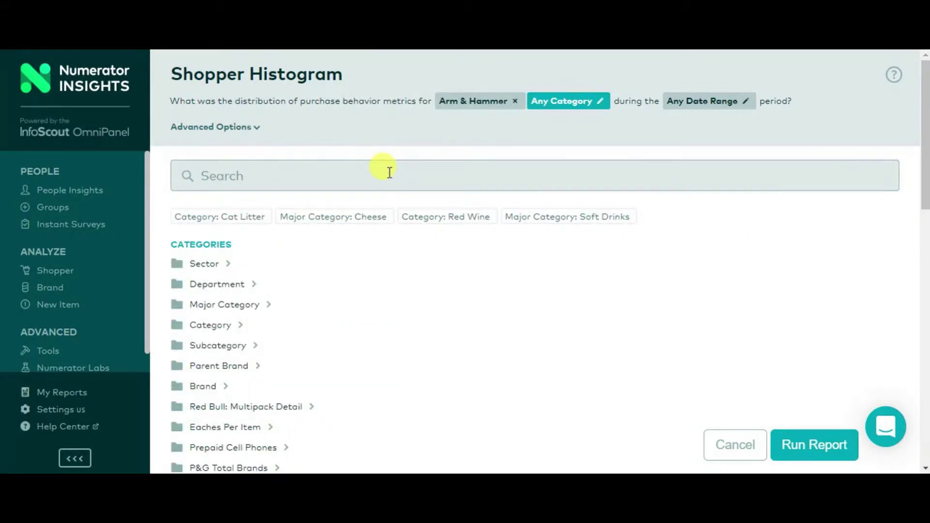
text(cat litter)
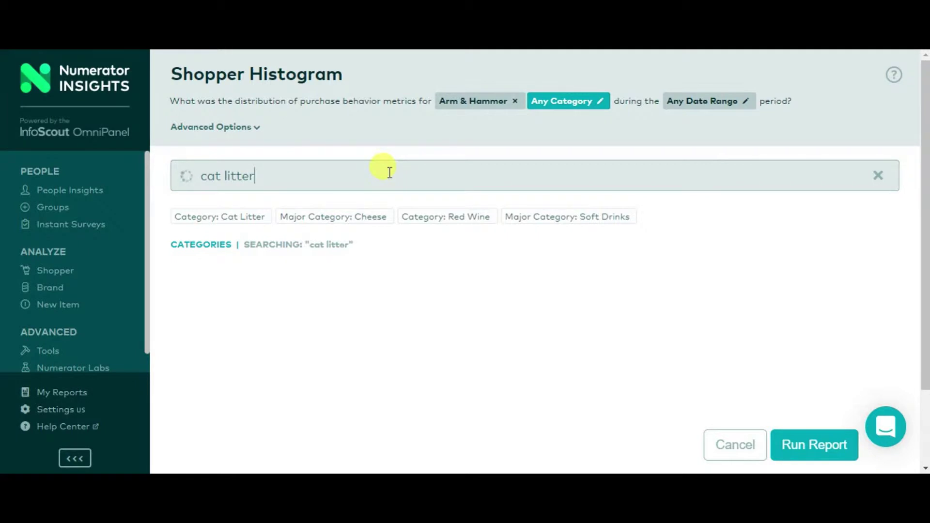
click(252, 271)
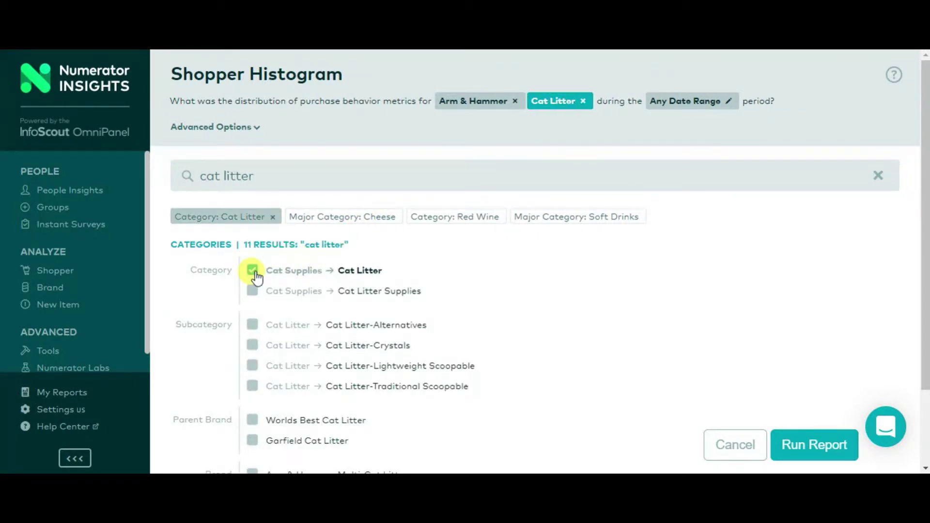
click(677, 102)
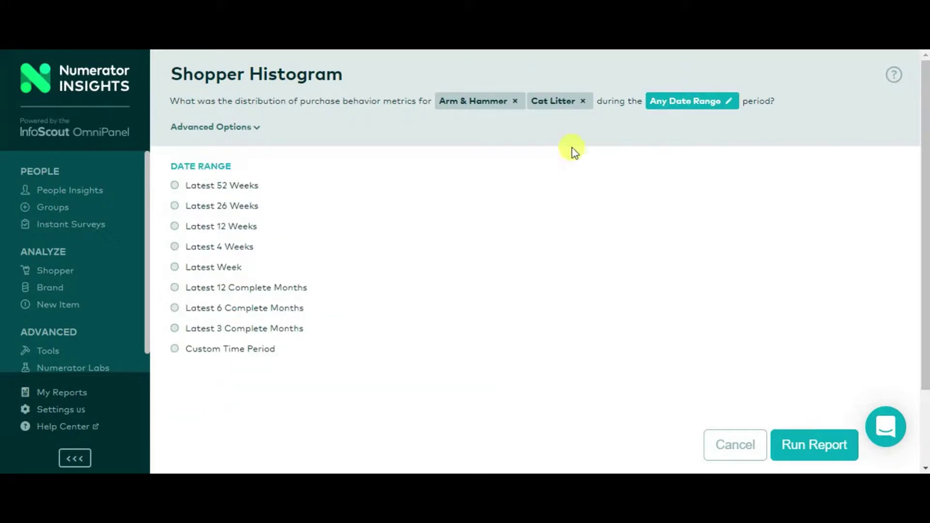
click(227, 189)
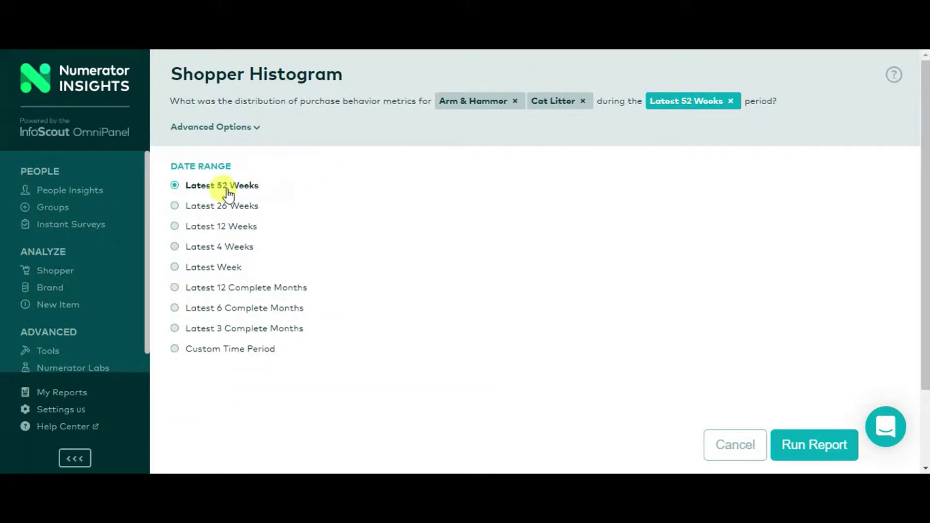
- Expand the report's advanced options and view the choices for including or removing outliers
click(228, 128)
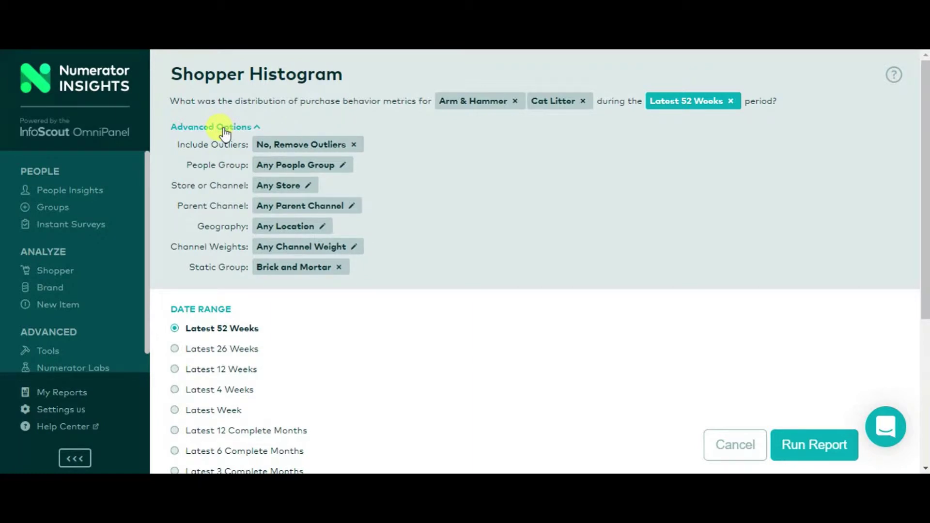
click(279, 147)
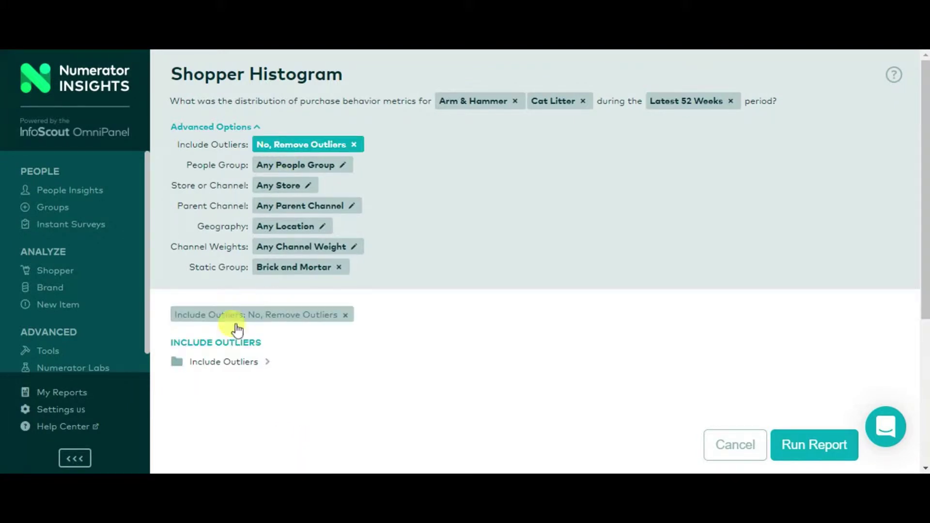
click(220, 363)
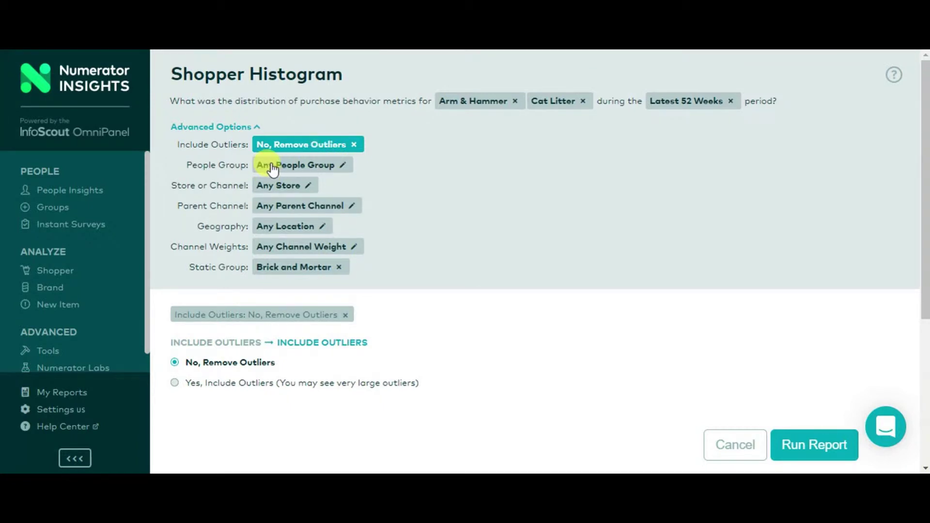
- Restrict the store filter to the retailer Petco and run the report
click(272, 185)
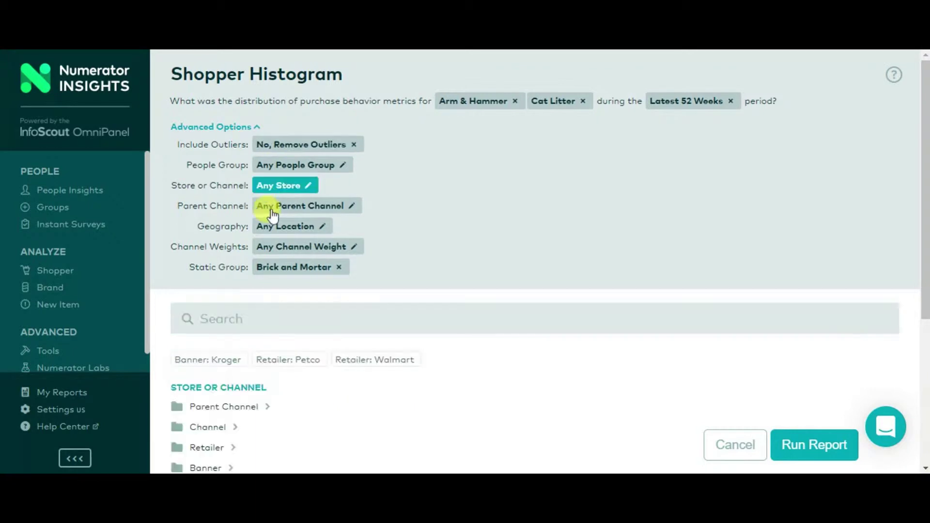
click(219, 320)
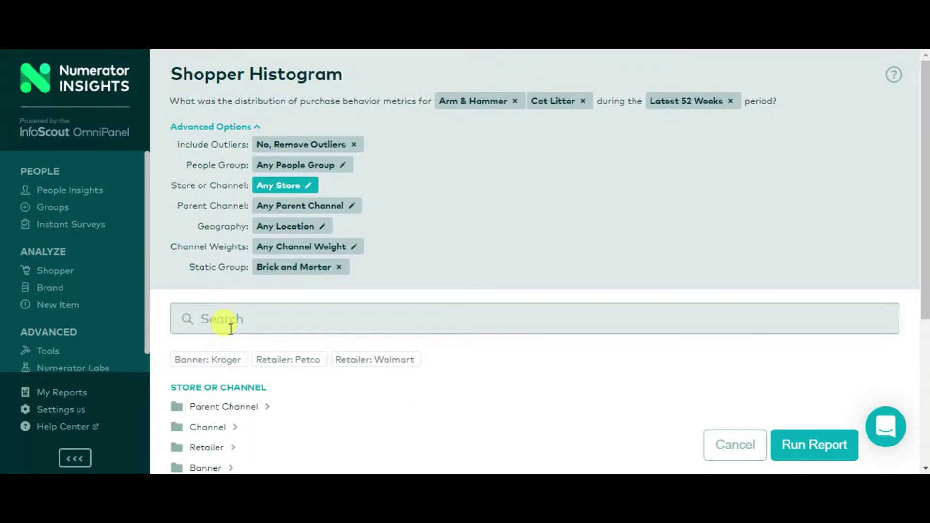
text(petco)
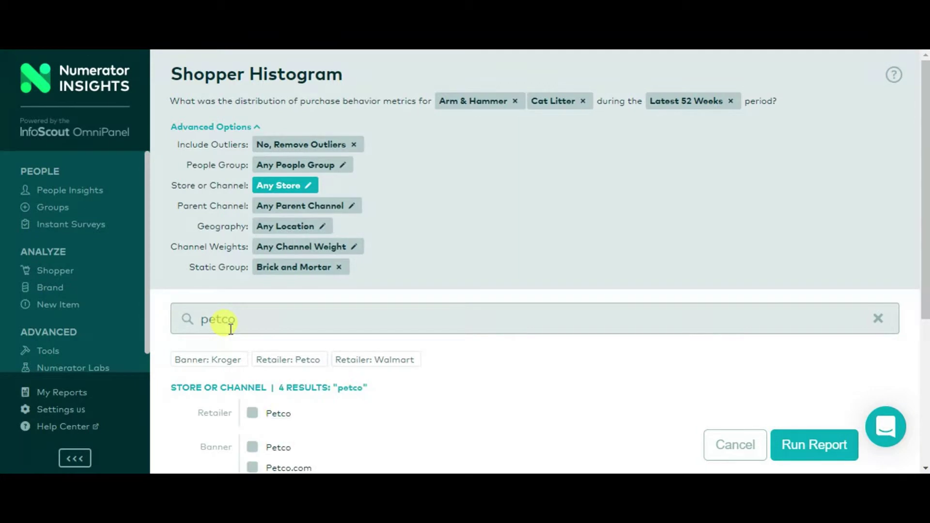
click(257, 417)
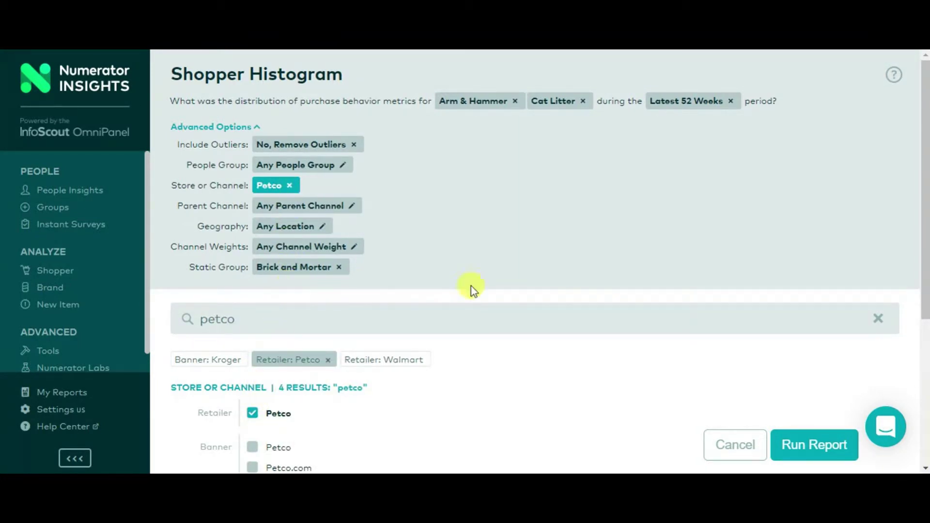
click(795, 445)
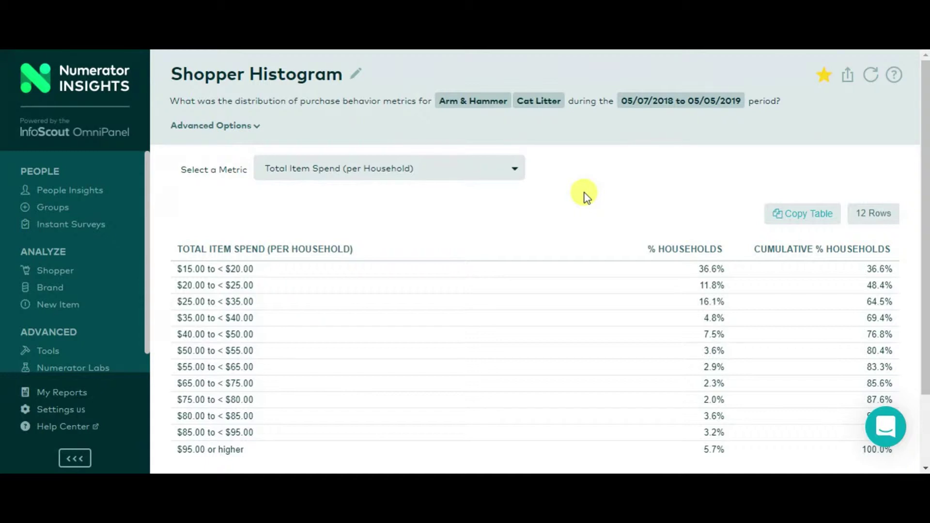
- Show the Total Item Spend (per Household) metric and examine its household distribution and base sizes
click(329, 173)
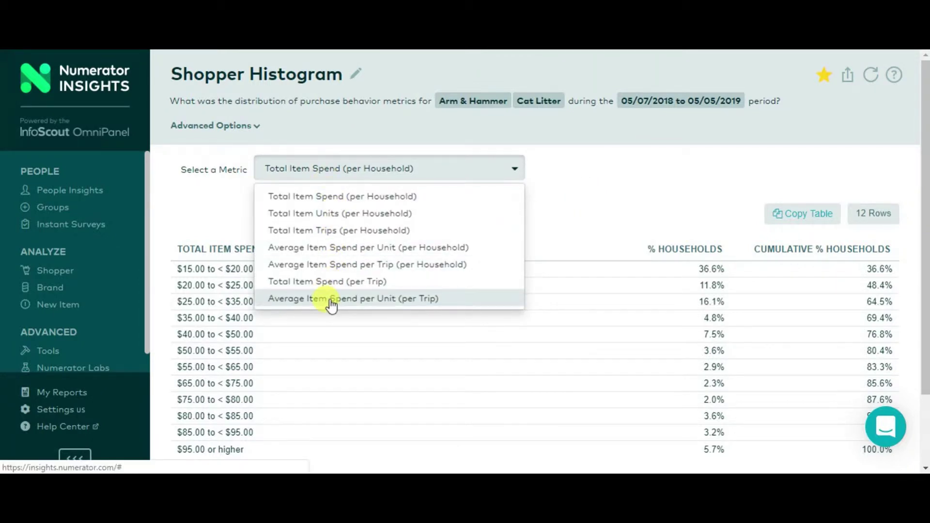
click(316, 203)
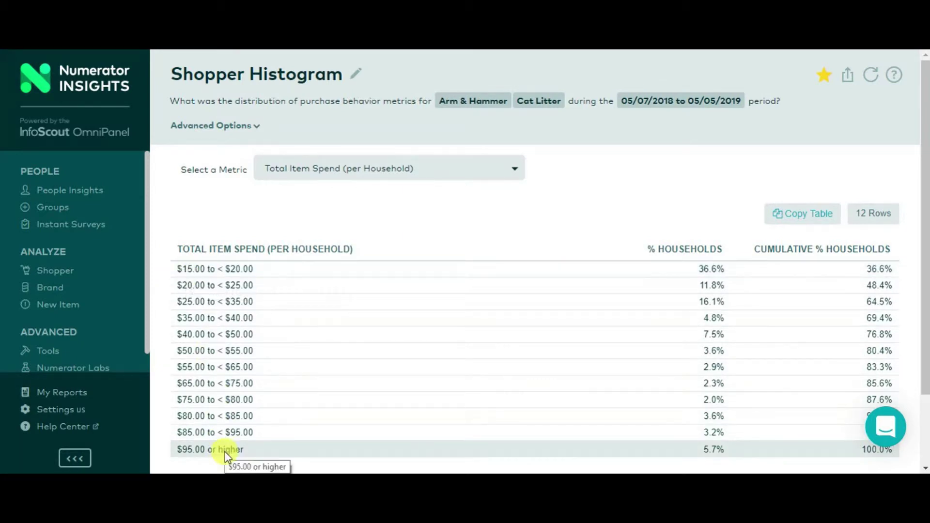
scroll(538, 310, down, 1)
scroll(539, 310, down, 1)
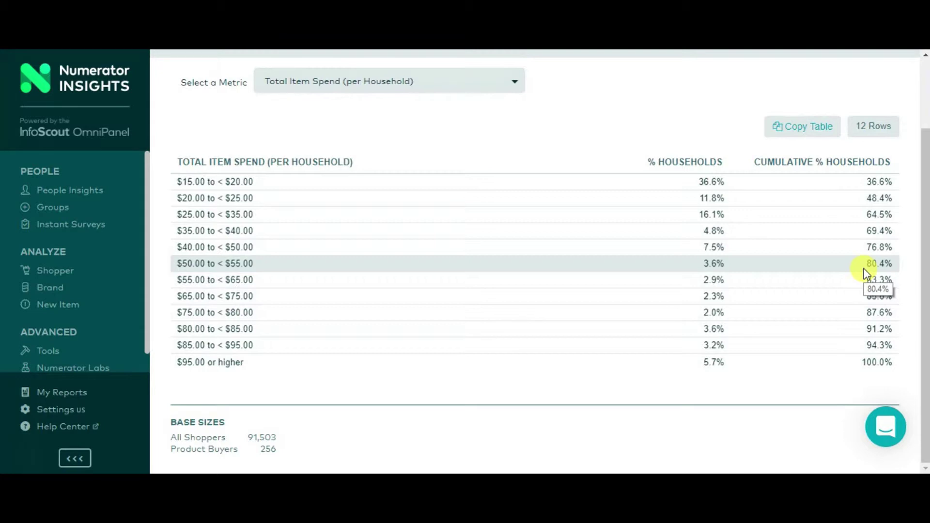
- View the household distribution by Total Item Units (per Household) and by Average Item Spend per Unit (per Household)
click(401, 84)
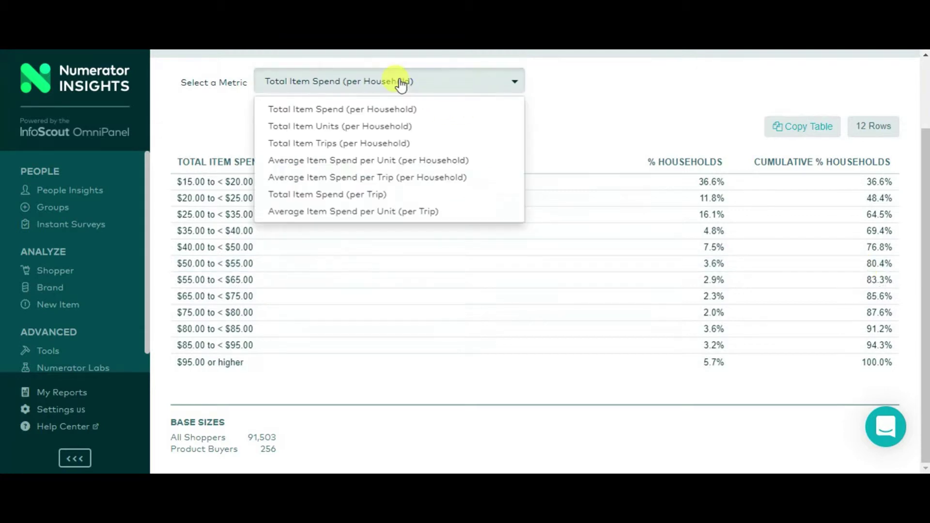
click(390, 126)
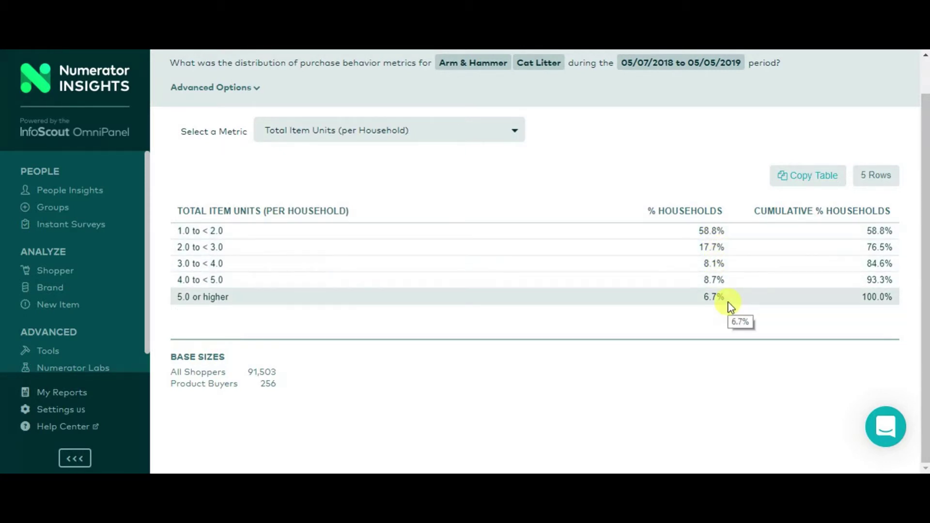
click(514, 130)
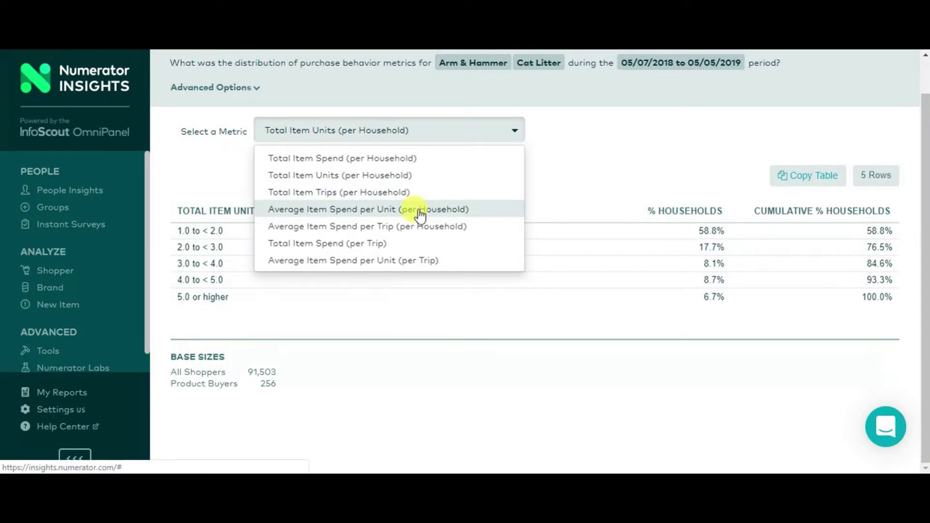
click(419, 212)
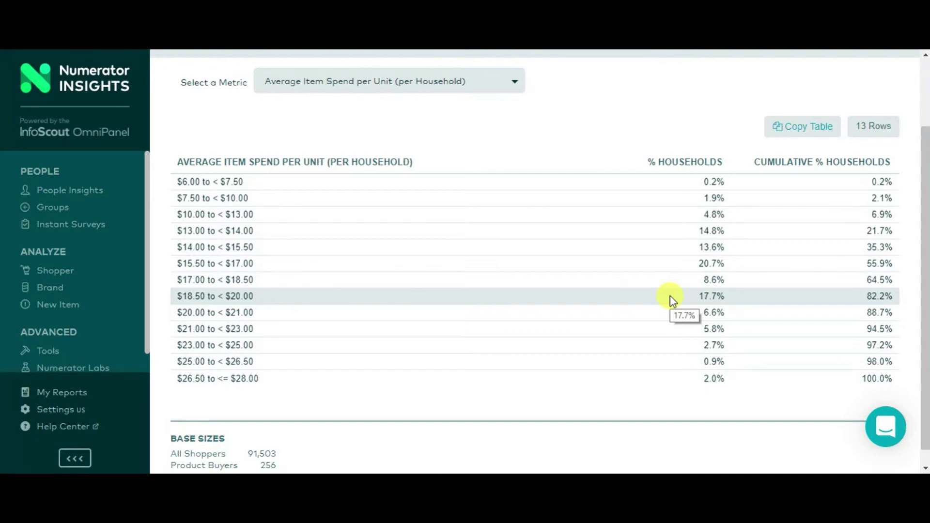
- Switch the metric to Average Item Spend per Trip (per Household) and review its distribution
click(402, 81)
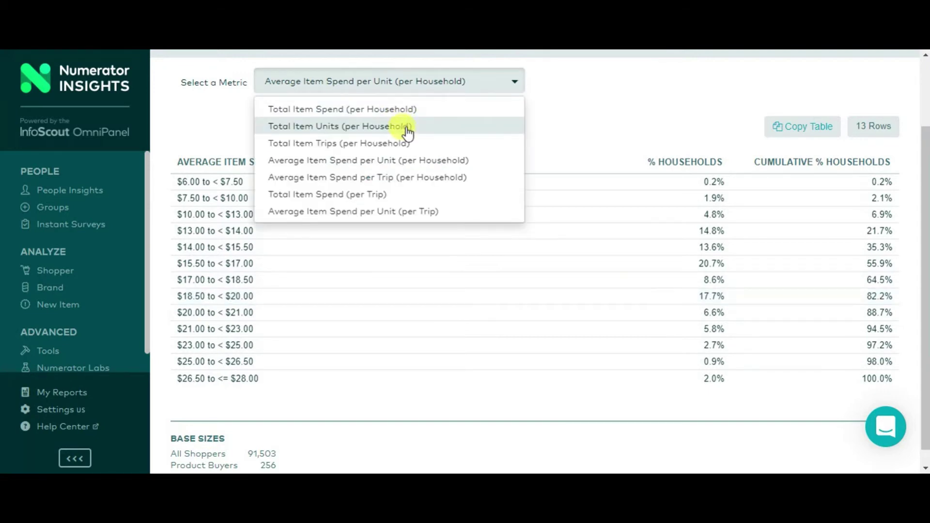
click(406, 188)
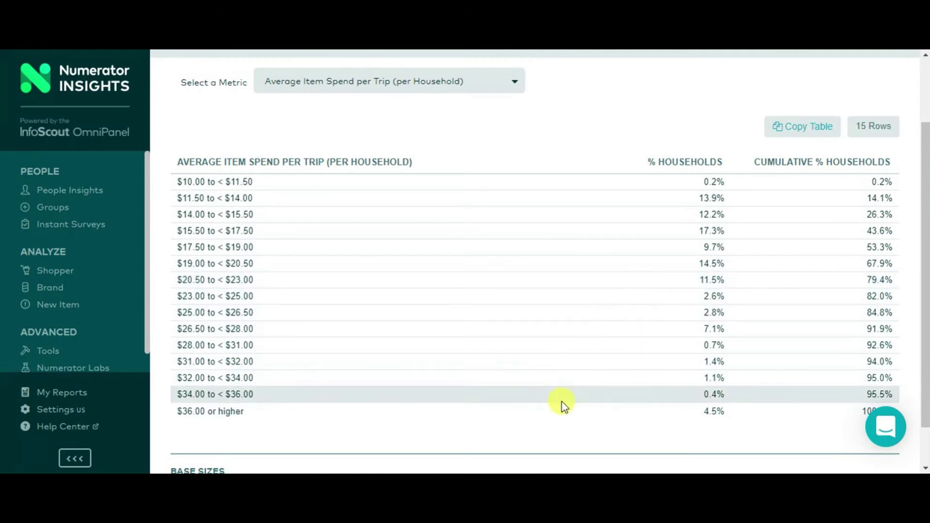
click(469, 95)
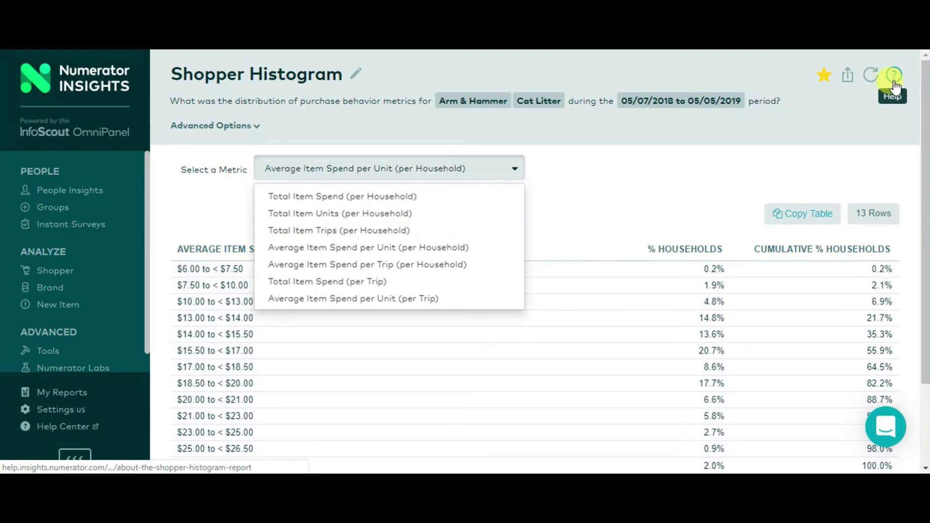
- Open the Shopper Histogram help article and read its business questions and key metric definitions
scroll(717, 198, down, 1)
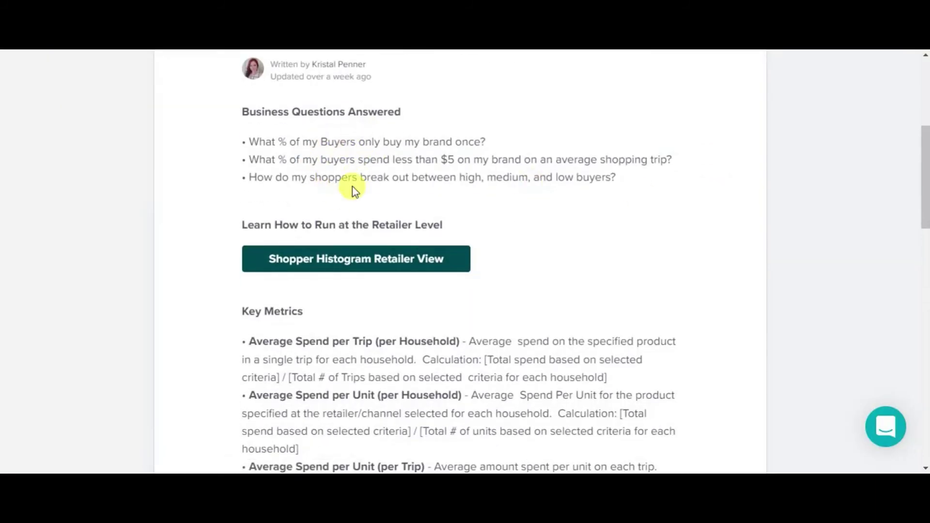
scroll(353, 186, down, 2)
scroll(340, 265, down, 2)
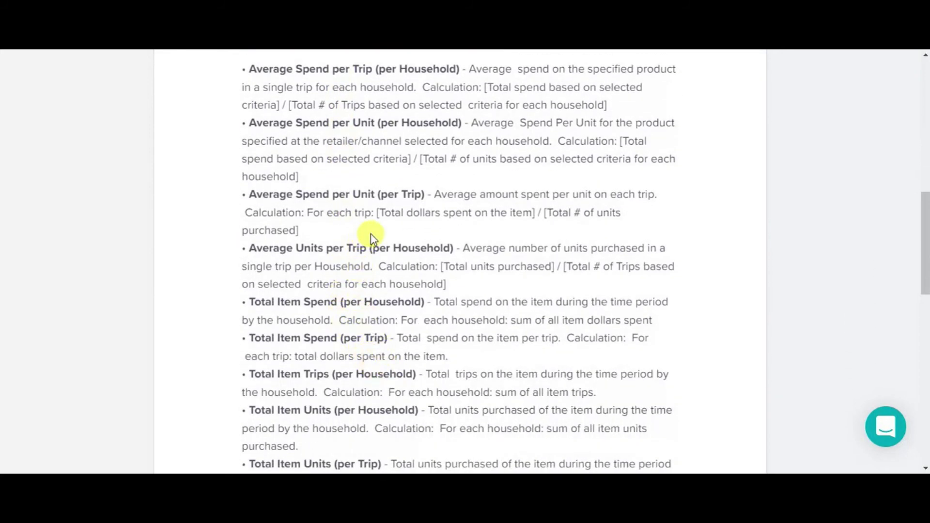
scroll(371, 234, up, 8)
click(548, 106)
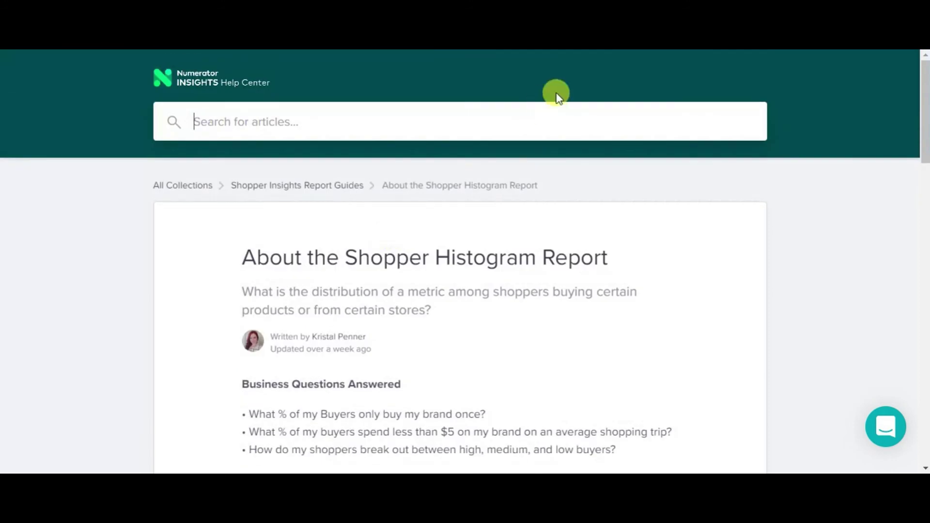